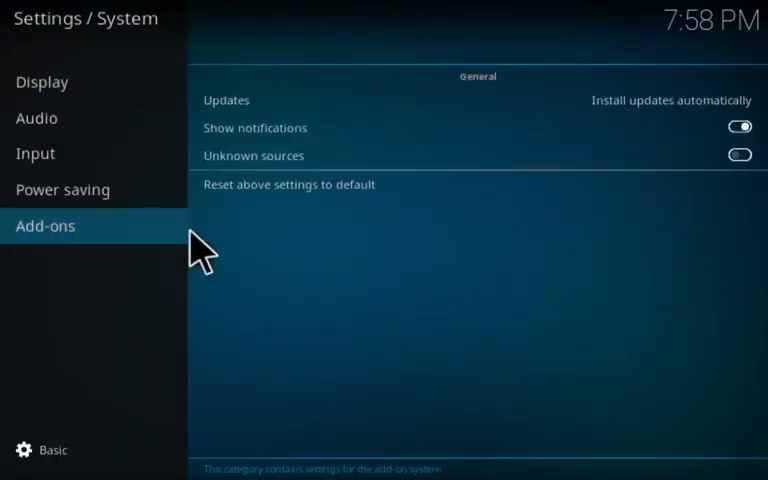
- Enable Unknown sources for add-ons and accept the warning
click(271, 150)
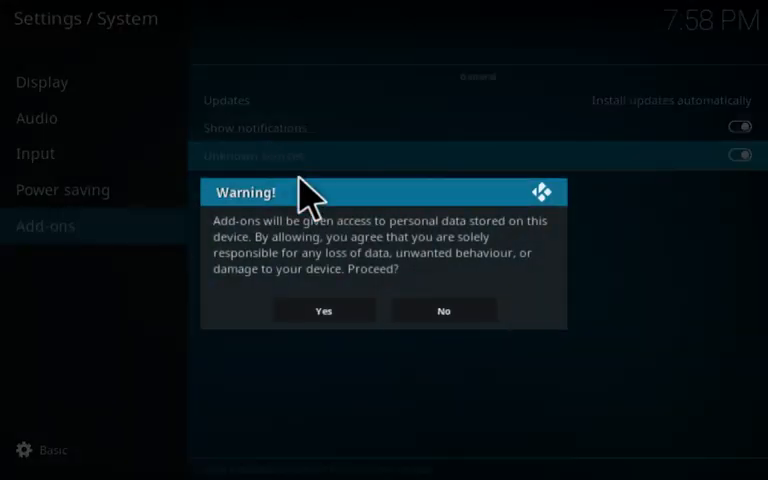
click(330, 312)
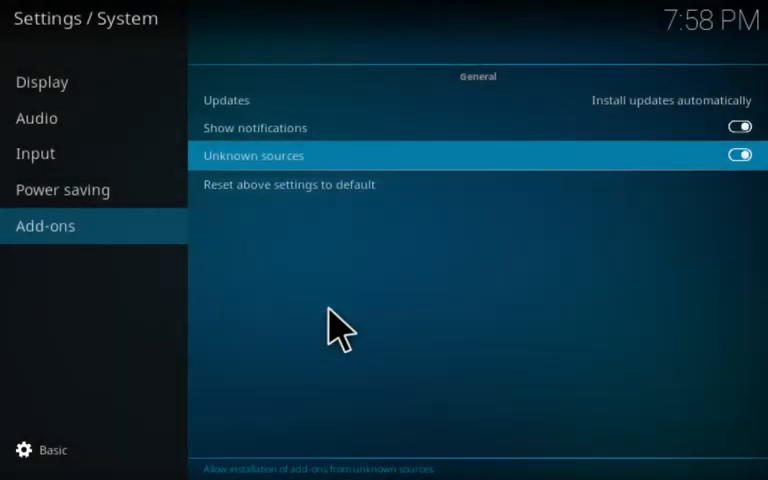
key(Escape)
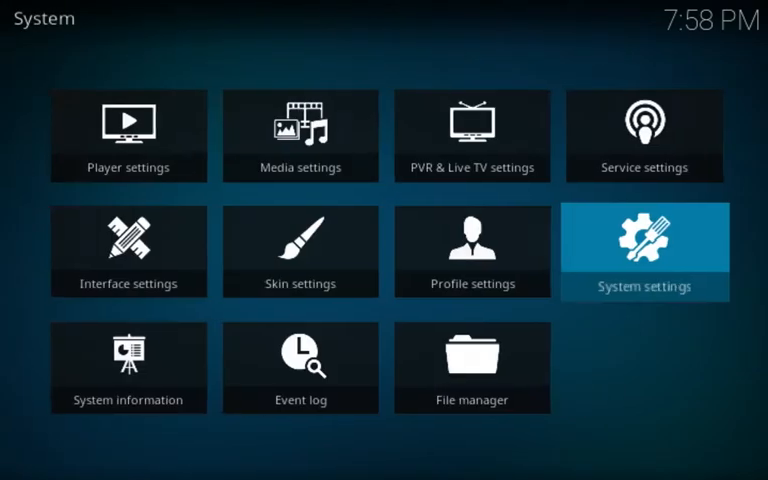
click(474, 378)
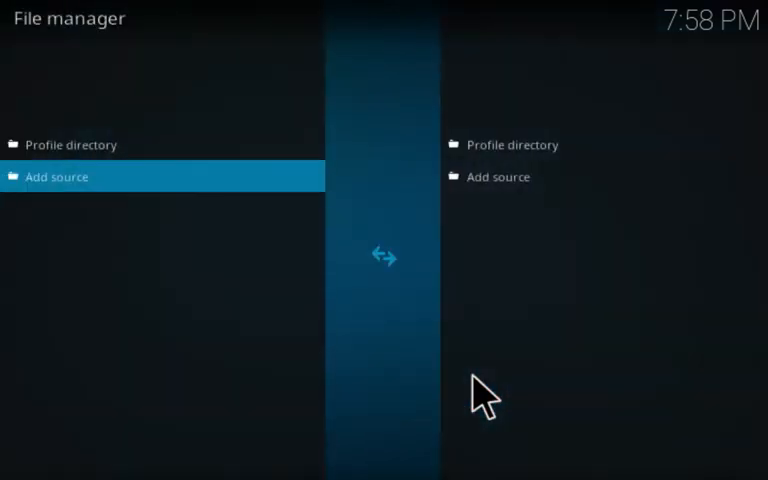
click(95, 183)
click(94, 183)
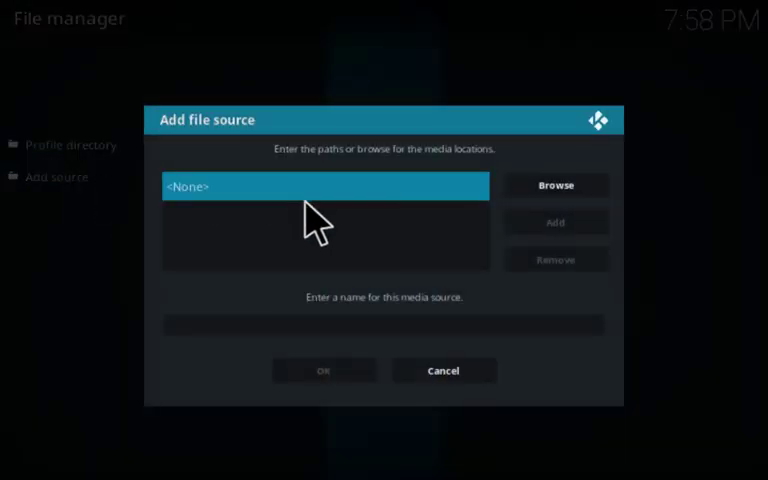
click(305, 202)
text(http://tinyurl.com/sepkodi)
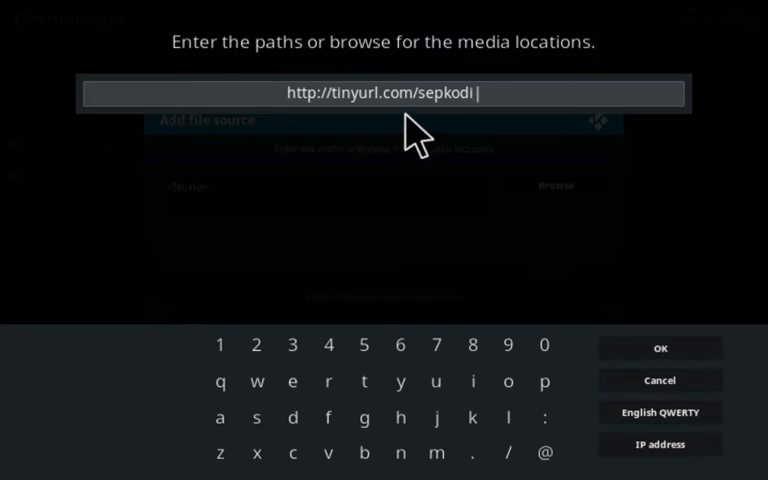
click(645, 350)
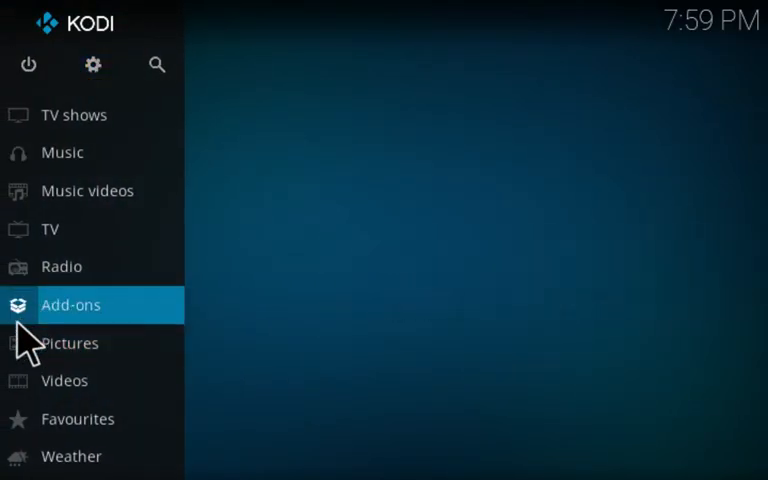
- Install plugin.video.legendsfootball.1.0.0.zip from the sepkodi source via Install from zip file
click(24, 316)
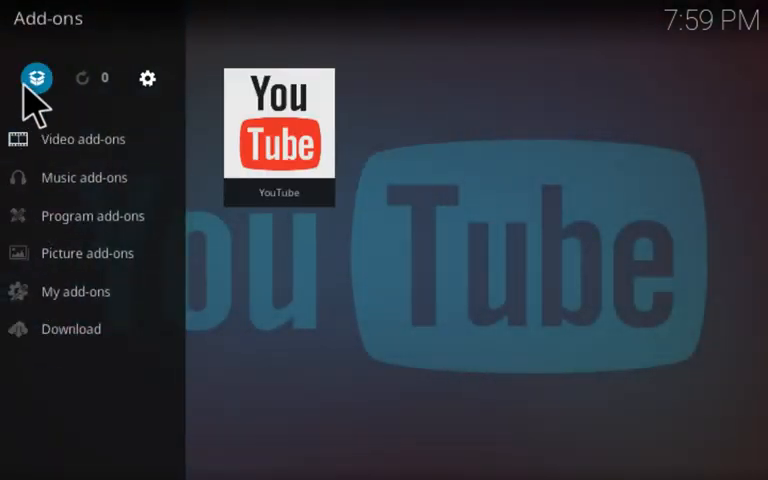
click(24, 72)
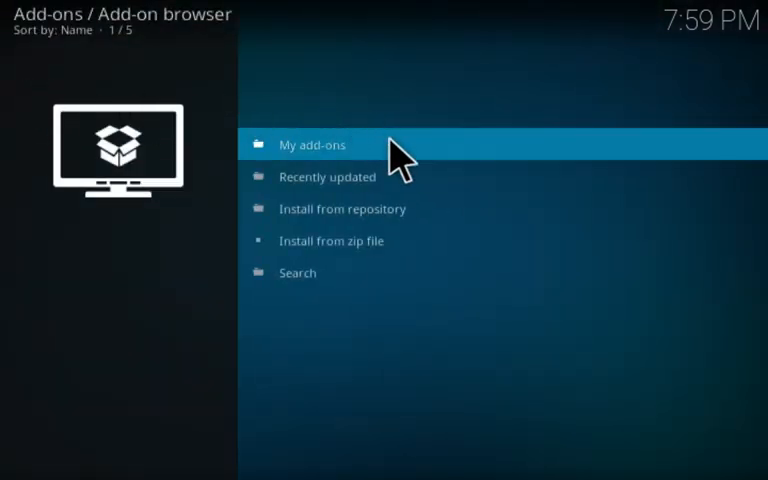
click(366, 250)
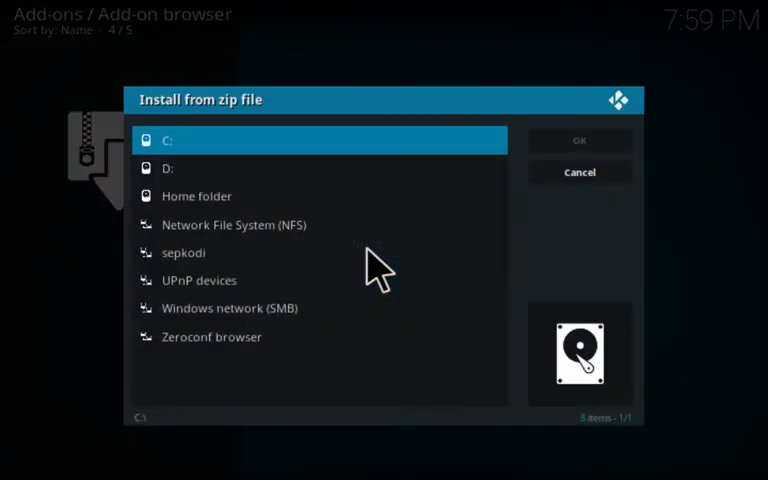
click(190, 254)
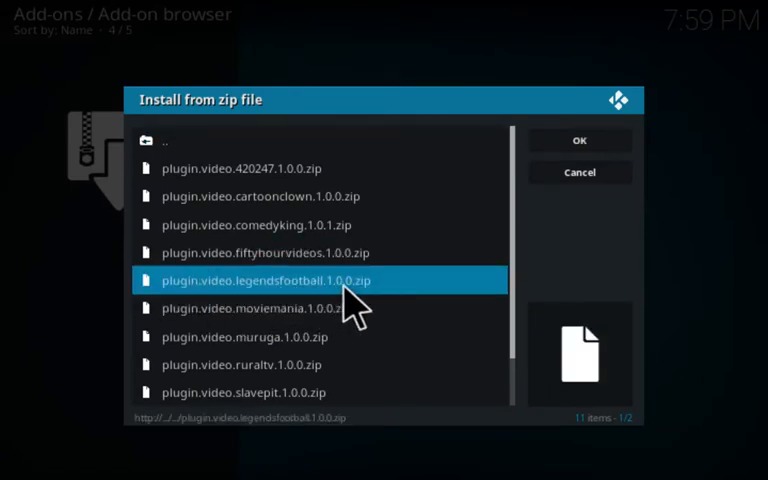
click(306, 283)
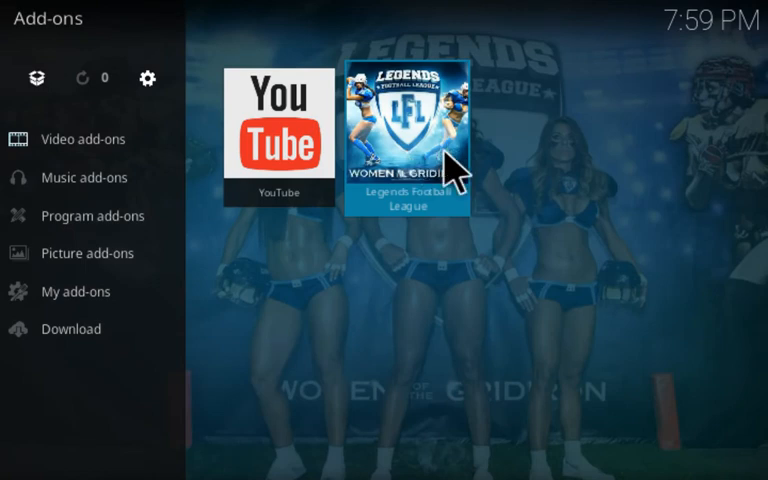
- Launch the Legends Football League add-on and enter the Legends Football League Official channel
click(432, 126)
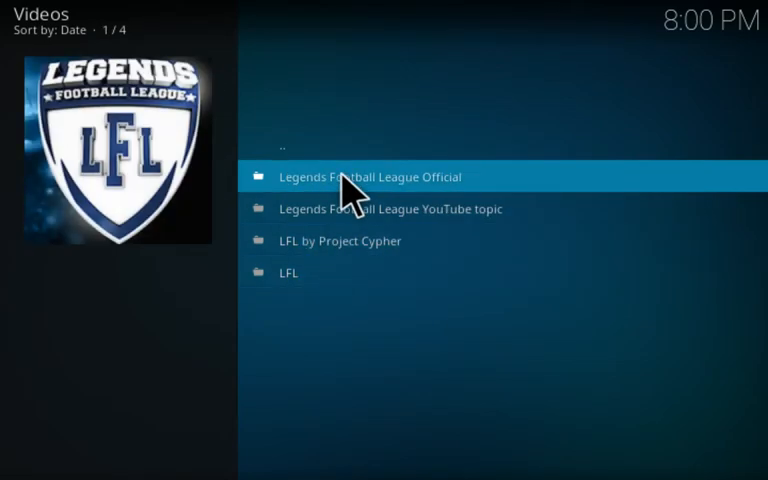
click(341, 181)
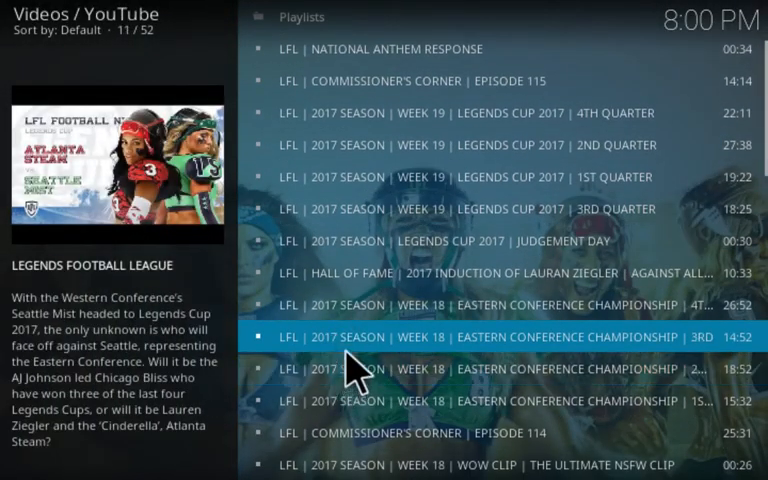
- Play the 'LFL 2017 Season Week 18 Eastern Conference Championship 4th' video
click(352, 318)
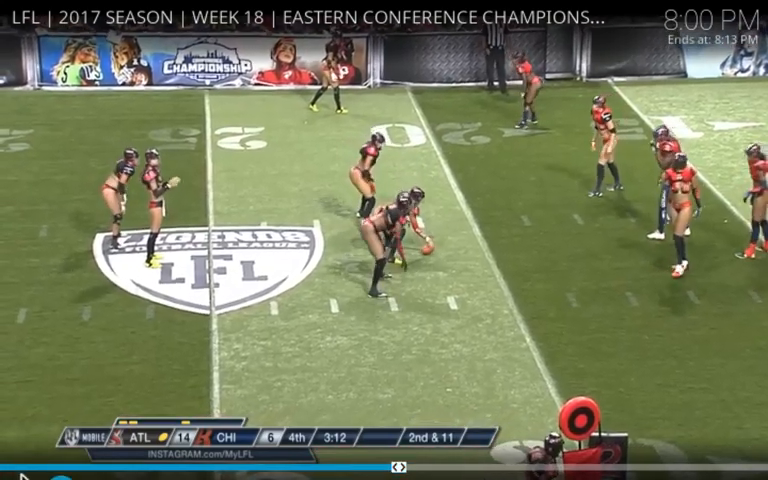
- Stop playback and return to the Add-ons window with the LFL and YouTube tiles
key(x)
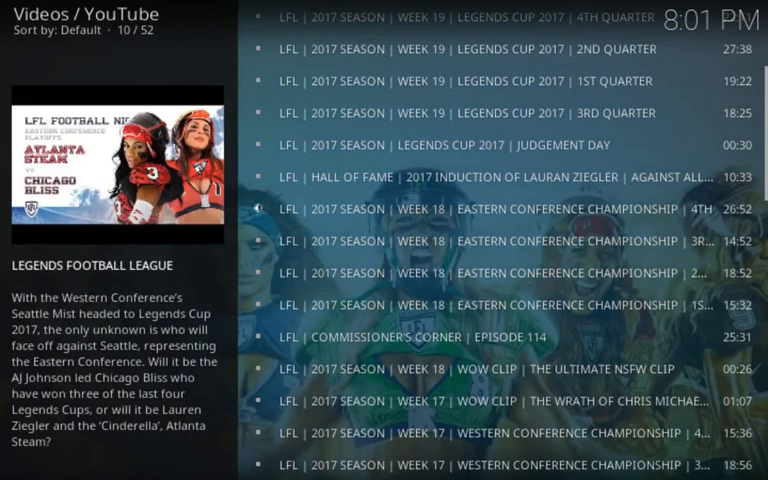
key(BackSpace)
key(BackSpace)
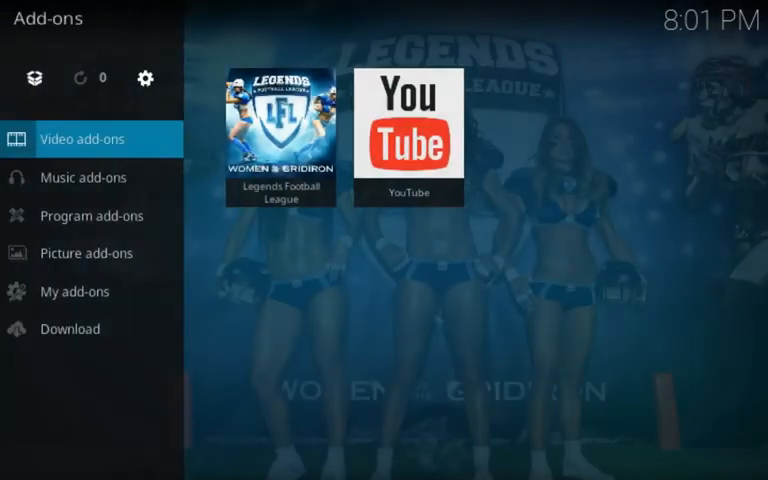